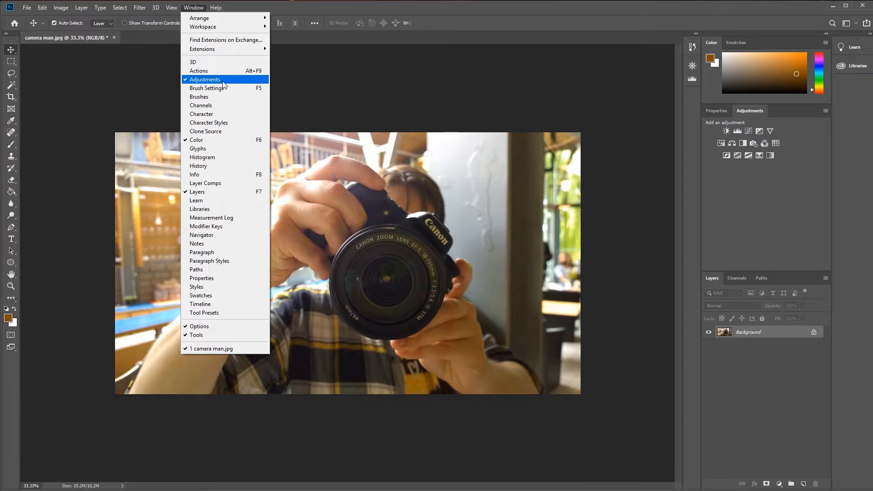
Add a Color Lookup adjustment layer above the photo and load Basic color upgrade.CUBE from the LUTs folder as its 3D LUT.
click(790, 199)
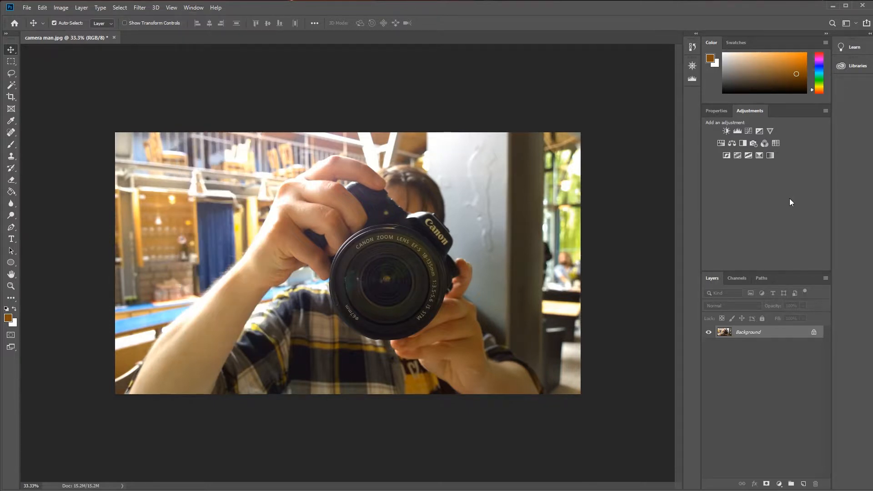
click(776, 143)
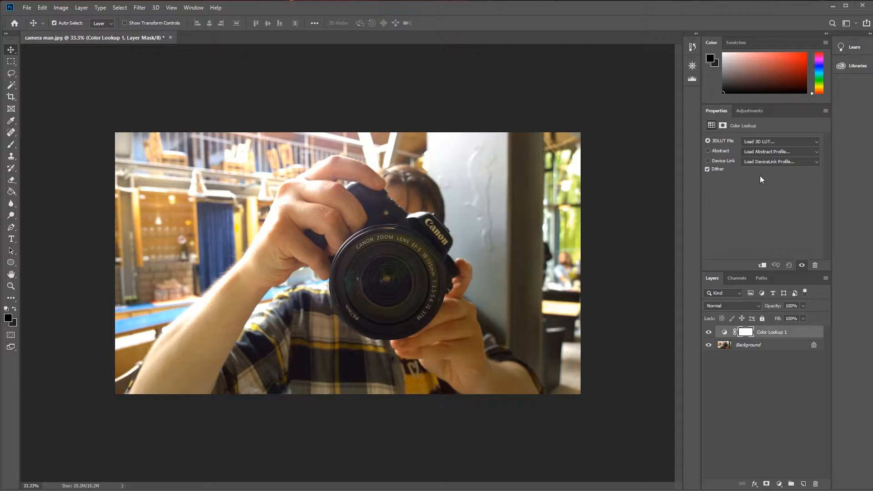
click(774, 142)
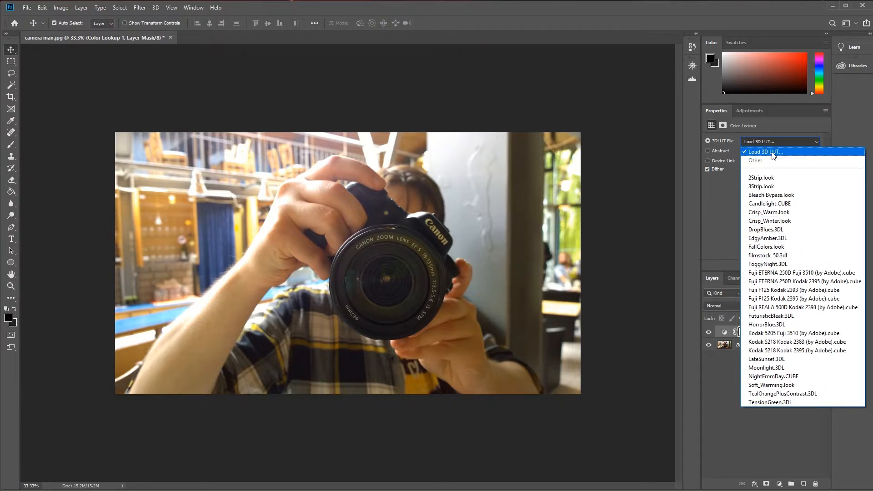
click(773, 156)
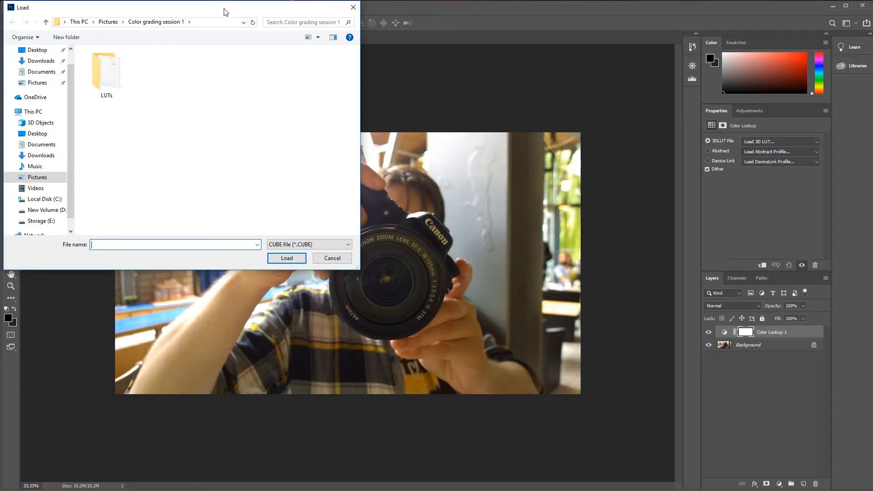
drag(224, 9, 397, 90)
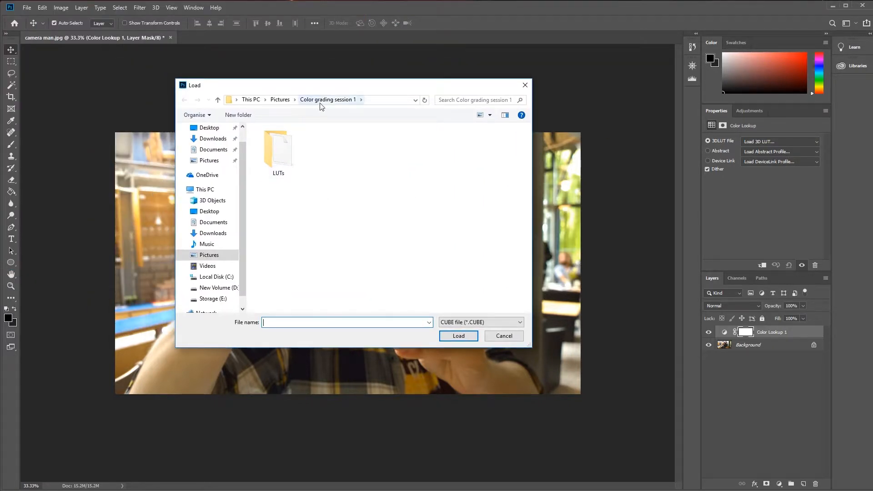
click(279, 146)
double_click(279, 147)
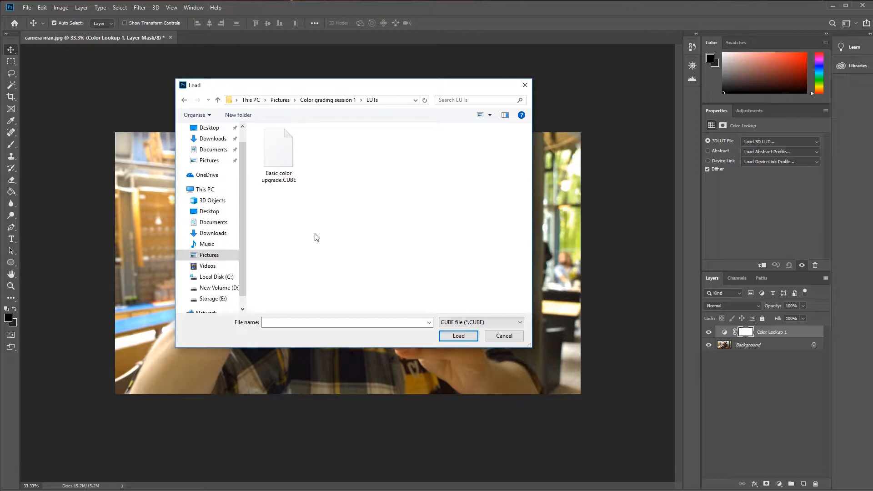
double_click(270, 150)
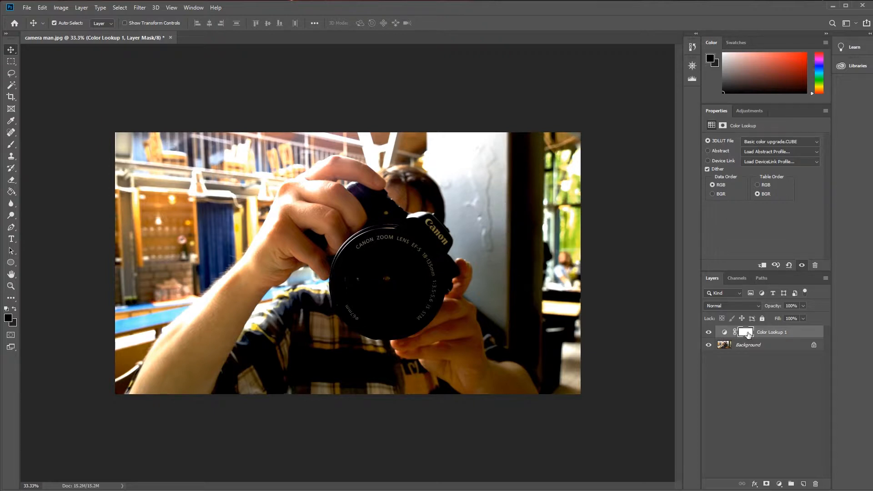
Lower the Color Lookup 1 layer's opacity to 54% and compare the photo with the layer hidden and shown.
click(803, 306)
drag(784, 319, 783, 320)
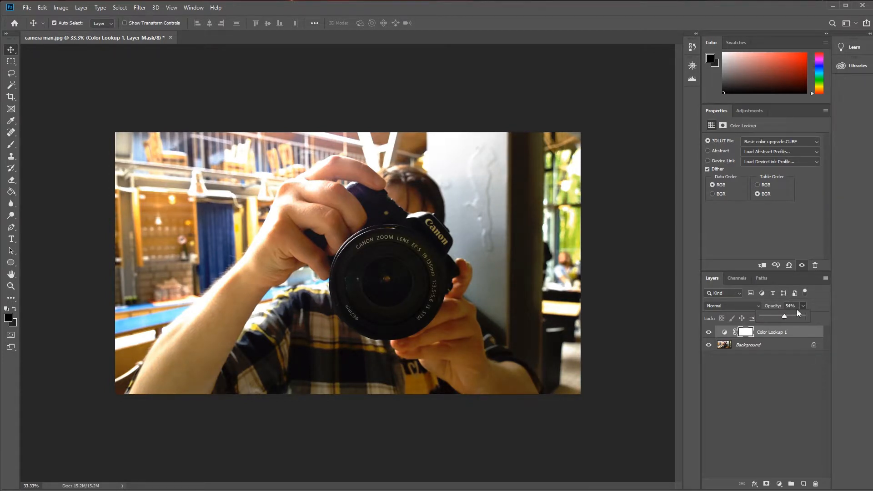
click(784, 388)
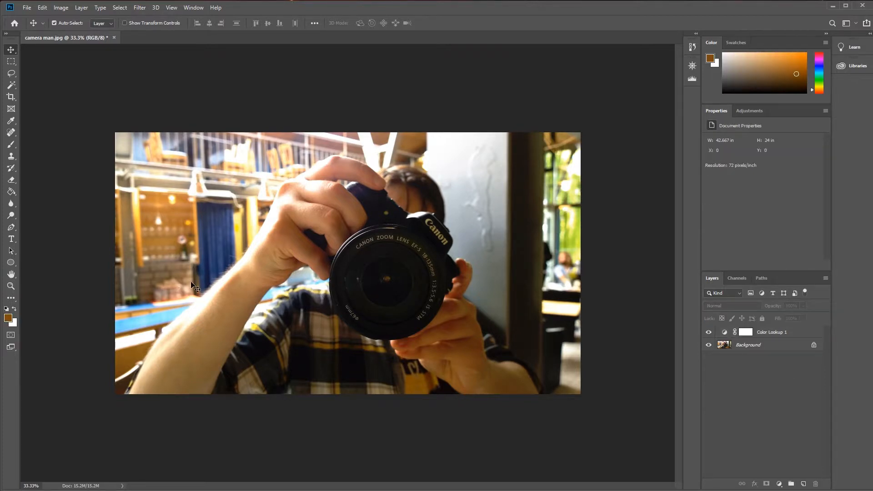
click(709, 333)
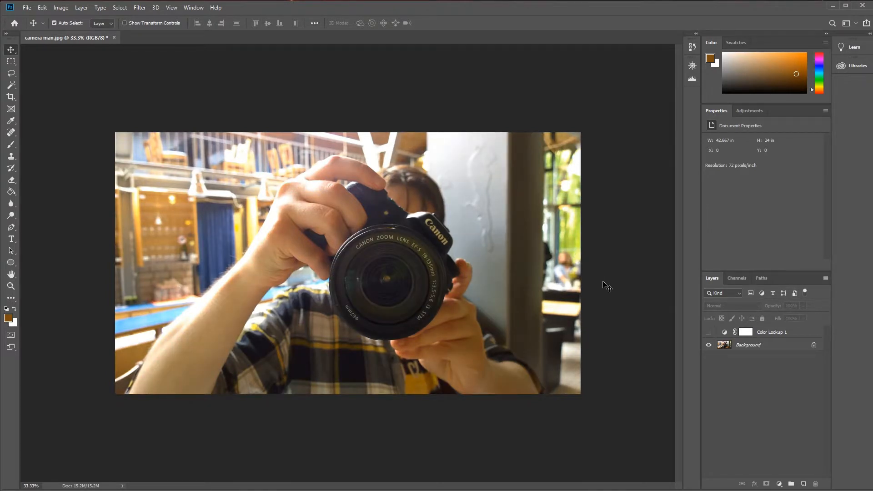
click(709, 332)
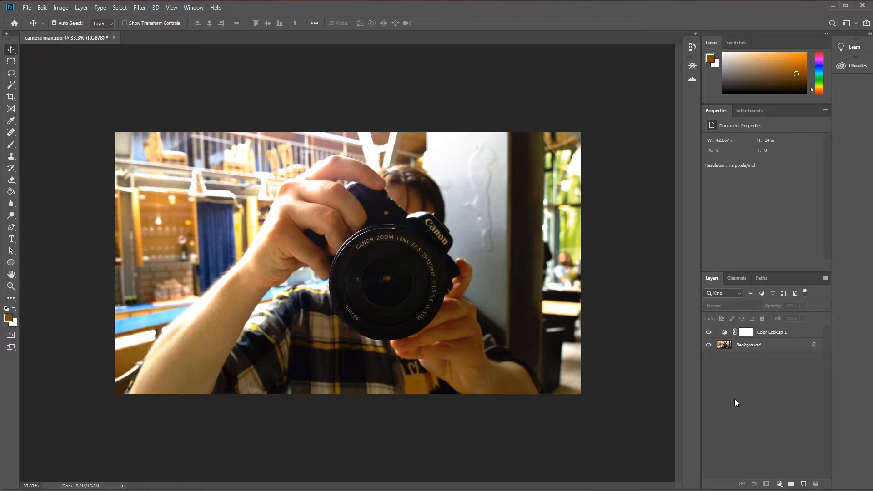
Add a second Color Lookup adjustment layer with the Crisp_Warm.look 3D LUT at 32% opacity.
click(754, 111)
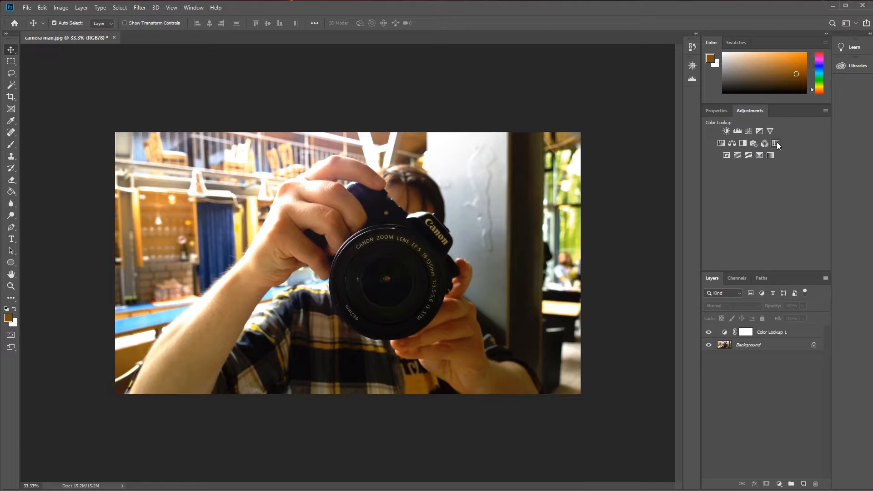
click(779, 483)
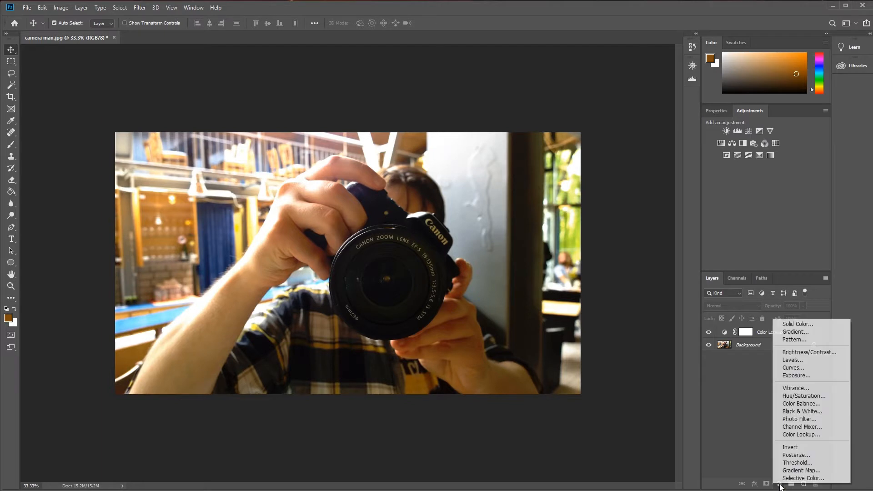
click(815, 436)
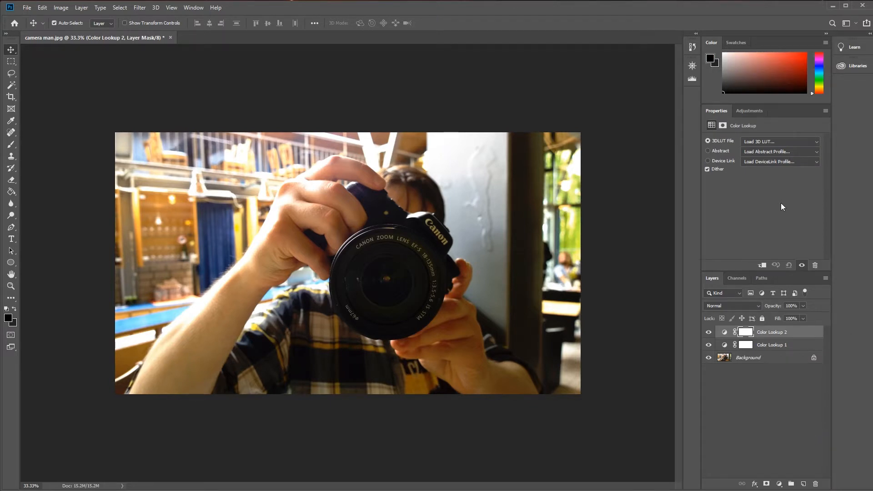
click(766, 141)
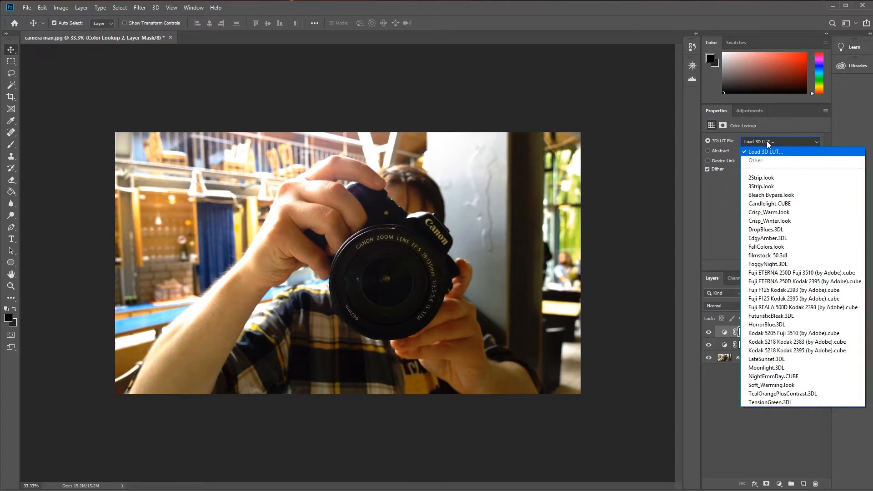
click(785, 215)
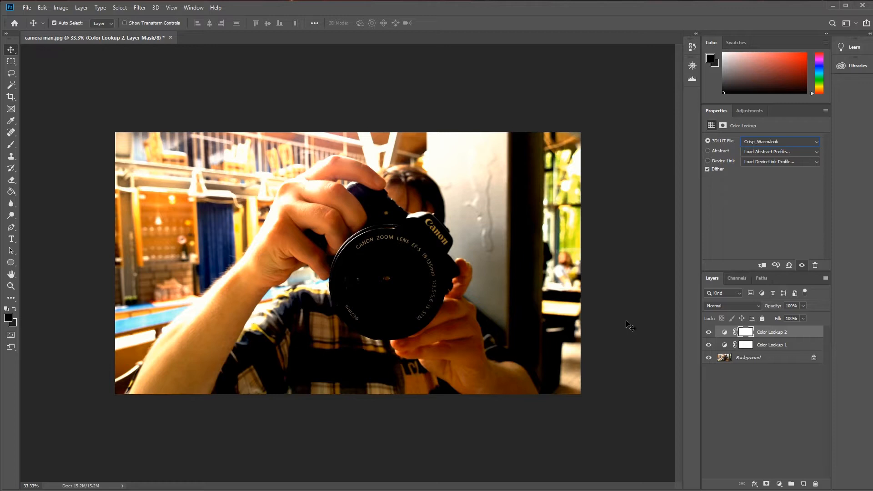
click(793, 306)
text(32)
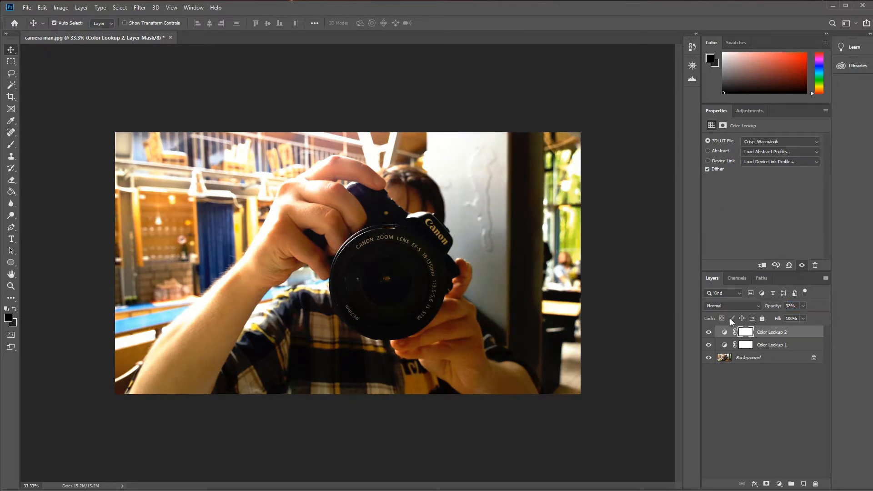
Compare the photo with and without the color grading by toggling the visibility of both Color Lookup layers, leaving them visible.
click(708, 332)
click(708, 332)
click(708, 332)
click(707, 333)
click(708, 332)
click(708, 345)
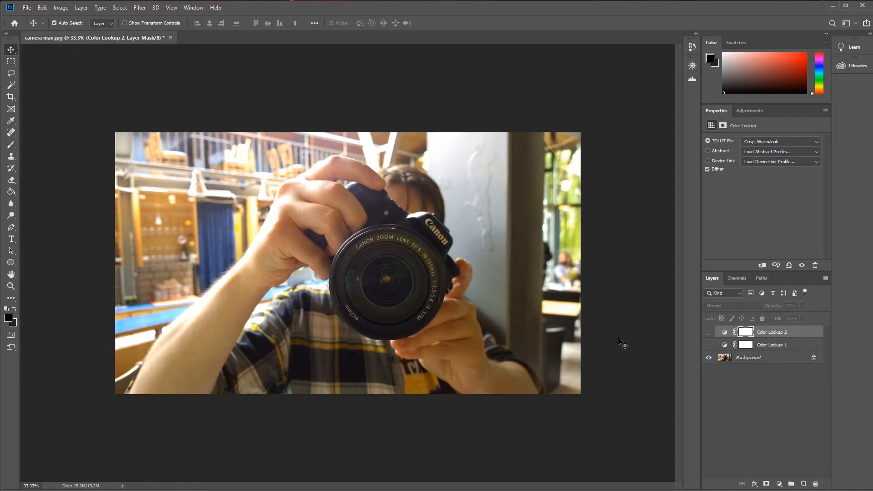
click(709, 344)
click(708, 332)
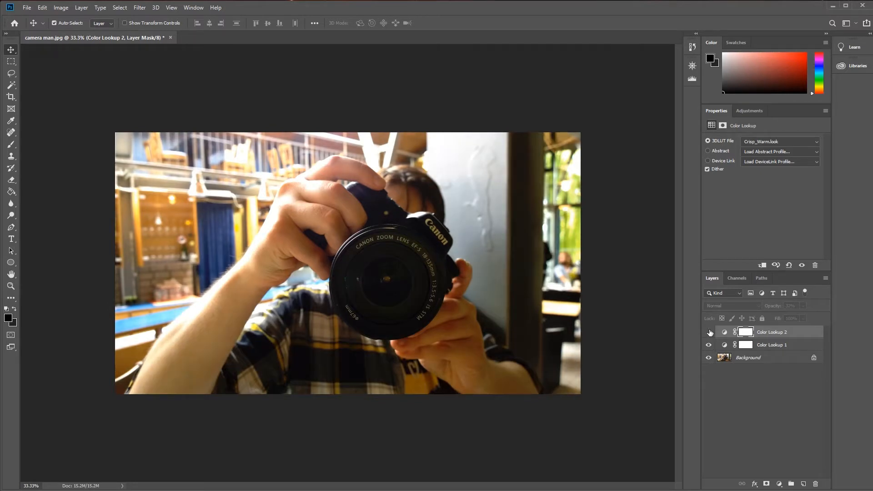
click(755, 397)
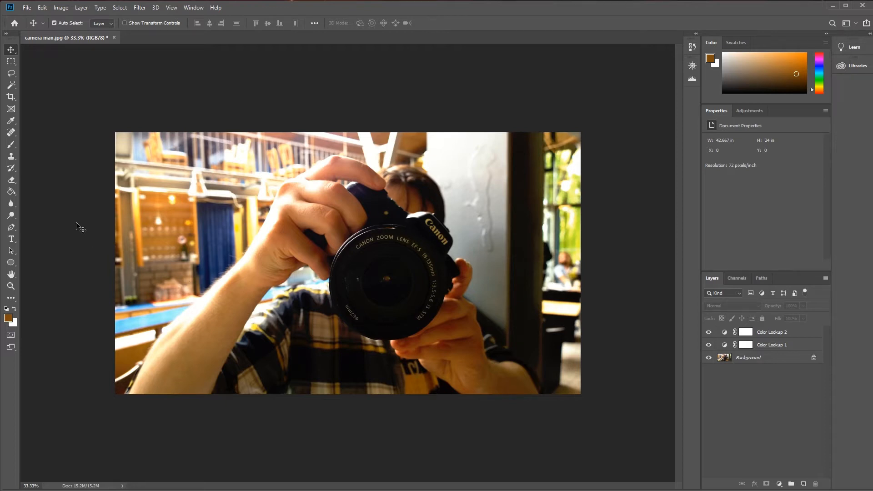
Add a Vibrance adjustment layer with vibrance +30 and saturation +9, using the Overlay blend mode.
click(778, 484)
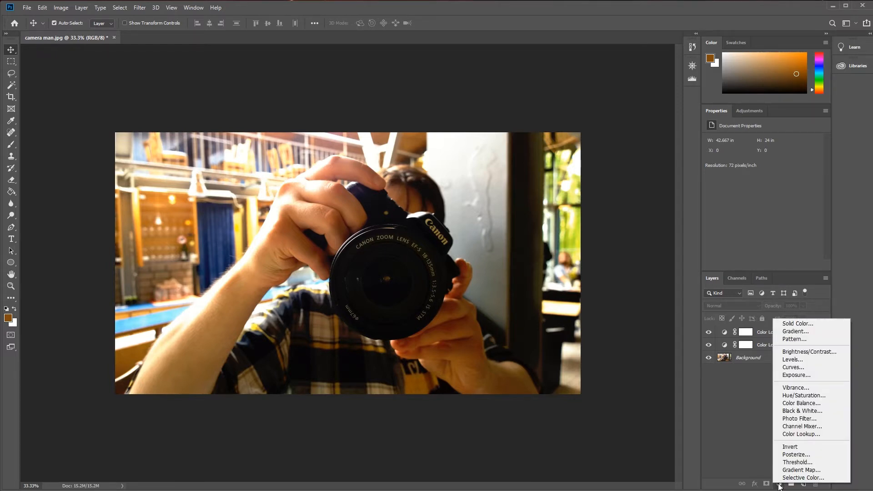
click(798, 389)
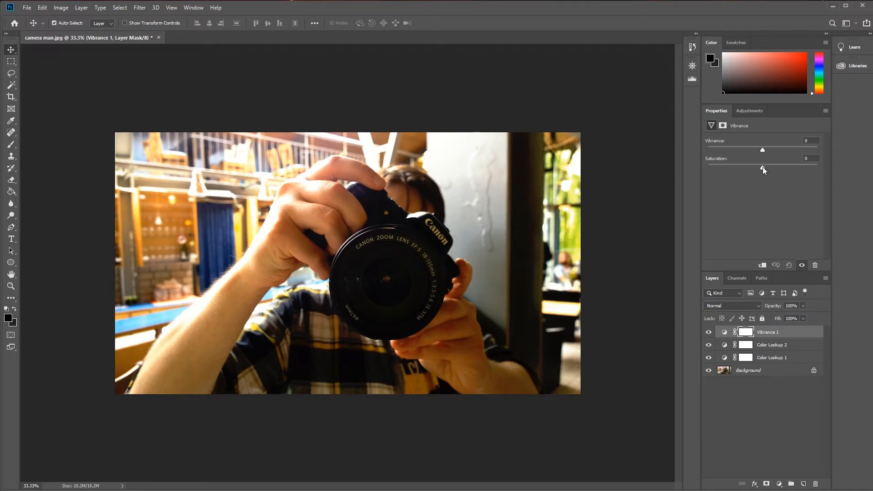
drag(762, 167, 767, 167)
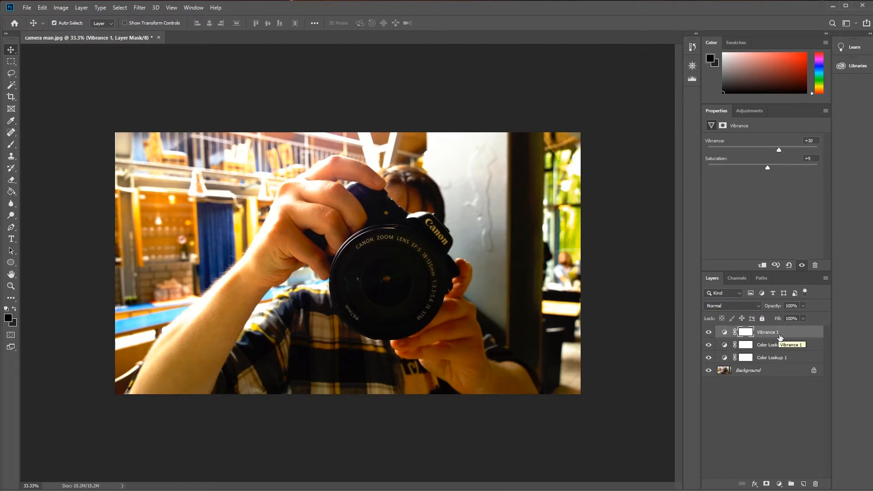
click(758, 305)
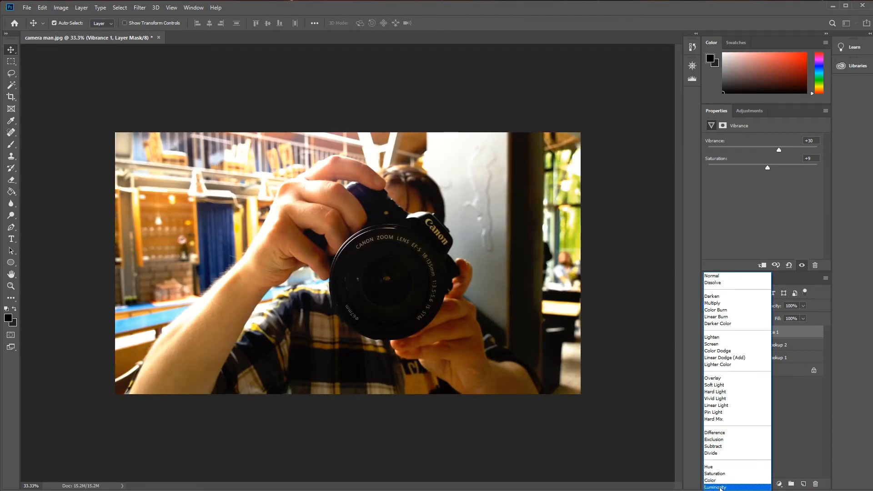
click(714, 378)
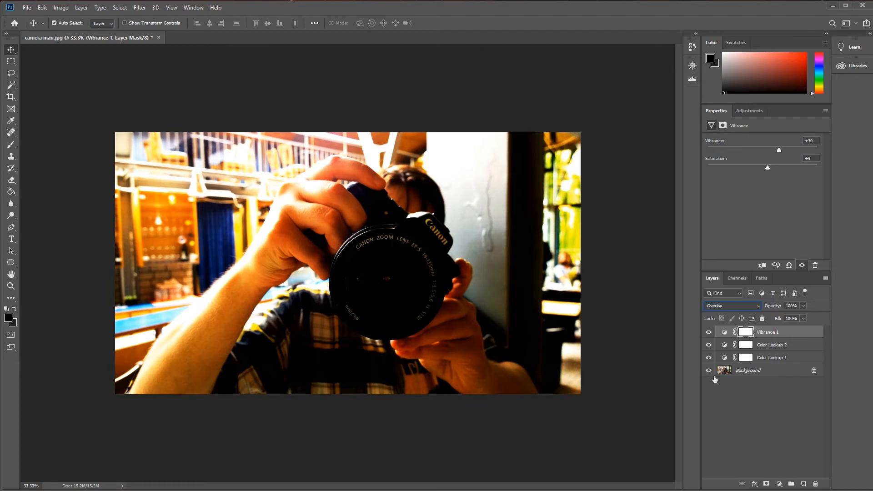
Try the Vibrance 1 layer at 71% opacity and toggle its visibility to compare the effect.
click(803, 318)
drag(796, 318, 789, 318)
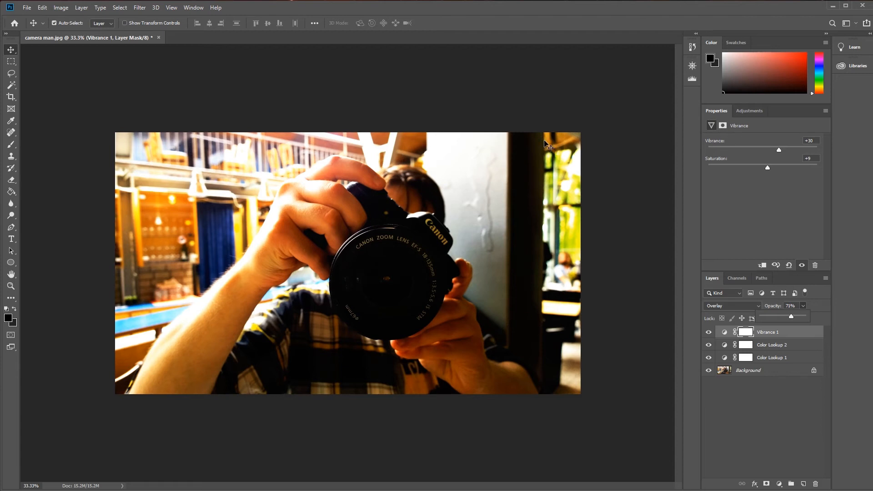
click(745, 399)
click(746, 398)
click(707, 333)
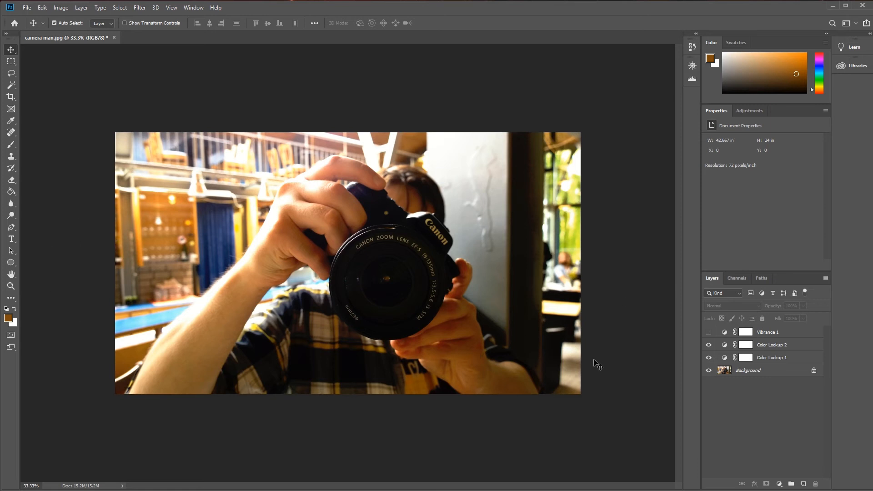
click(708, 332)
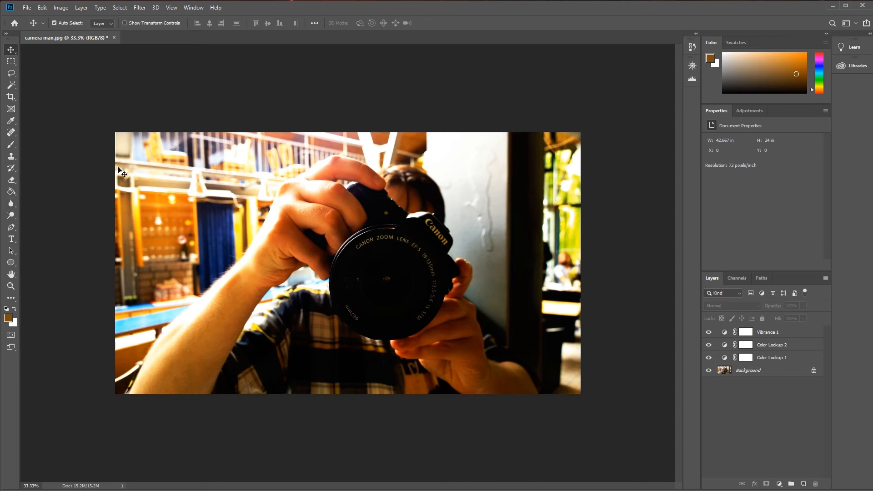
Reduce the Vibrance 1 layer's opacity to about 27% and compare the photo with the layer hidden and shown.
click(784, 334)
drag(798, 314, 789, 317)
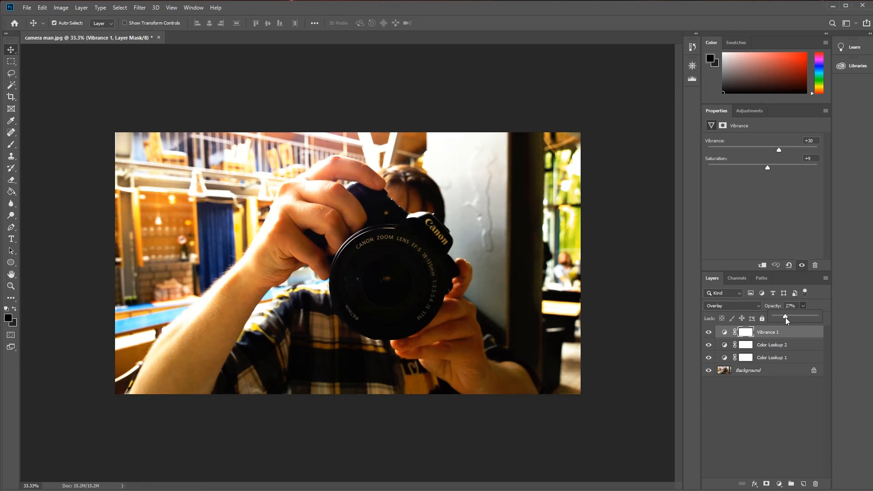
click(773, 408)
click(708, 332)
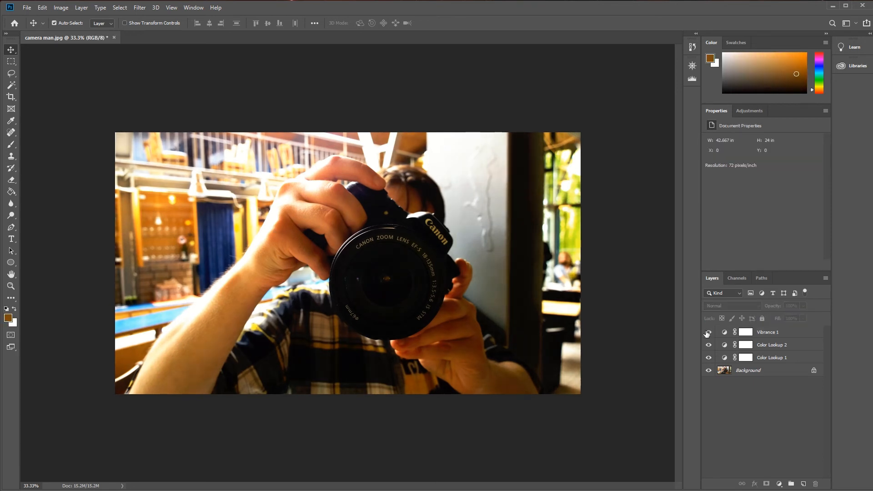
click(708, 332)
click(708, 333)
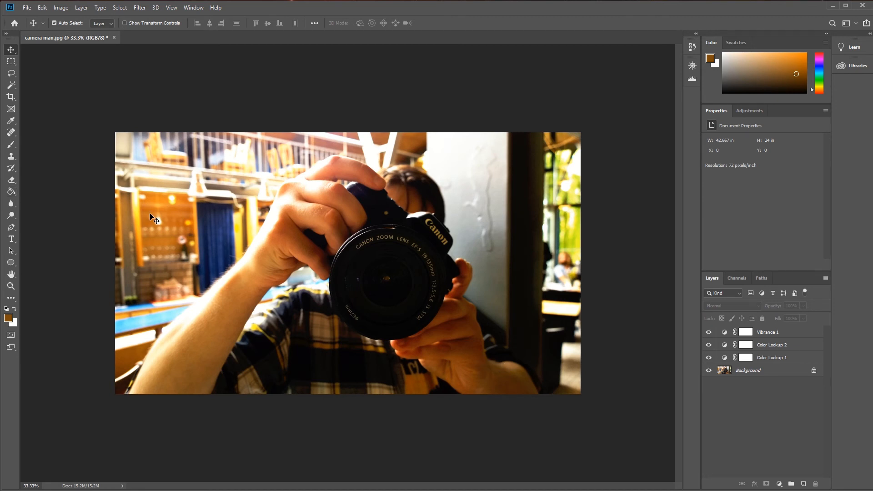